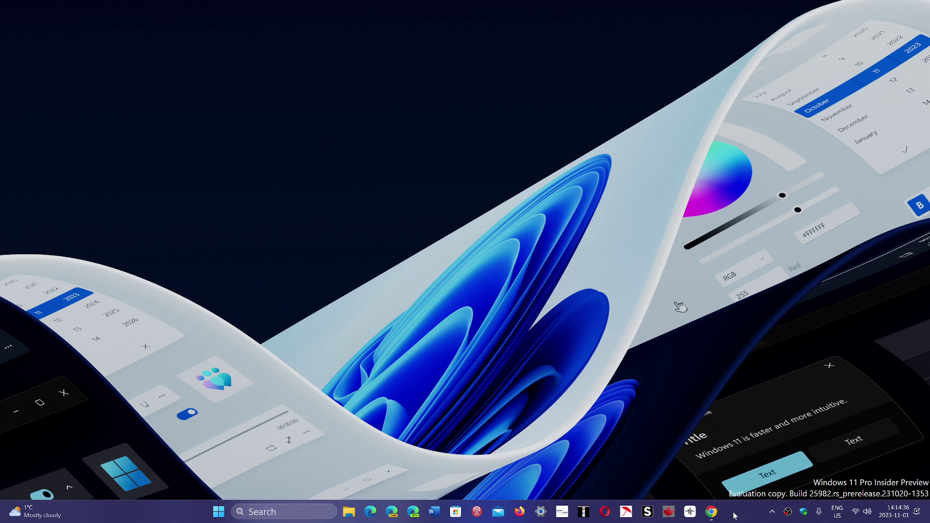
Bring Chrome to the front and show the context menu of the fourth grouped tab.
left_click(711, 512)
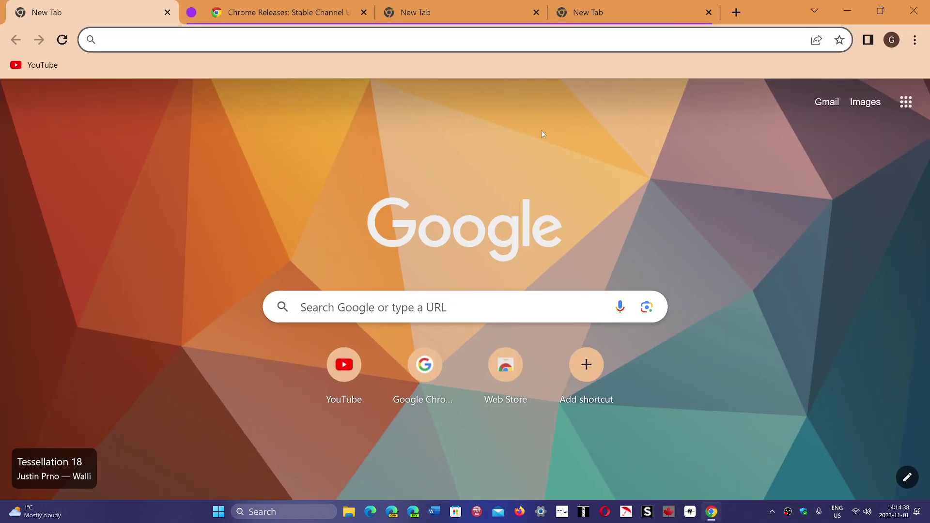
right_click(470, 14)
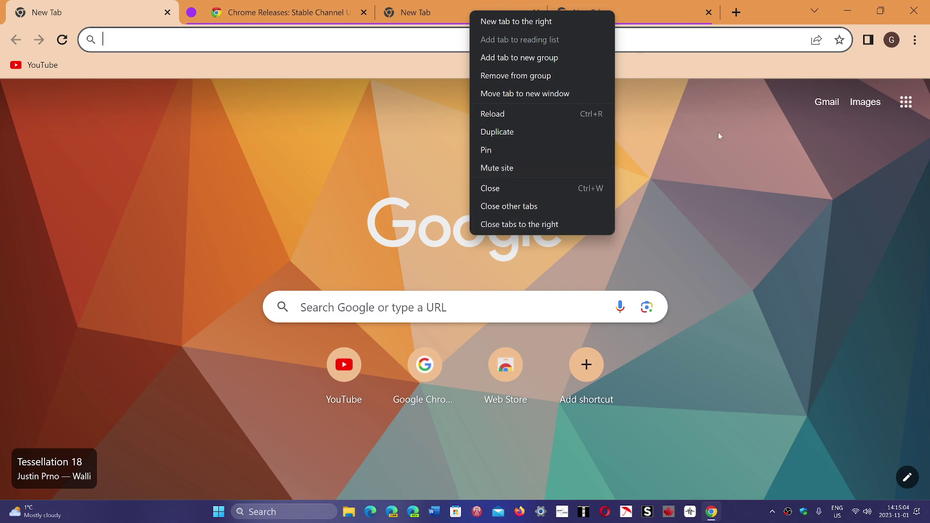
Close the fourth tab, the other extra new tabs and the Chrome release notes tab.
left_click(667, 60)
left_click(708, 12)
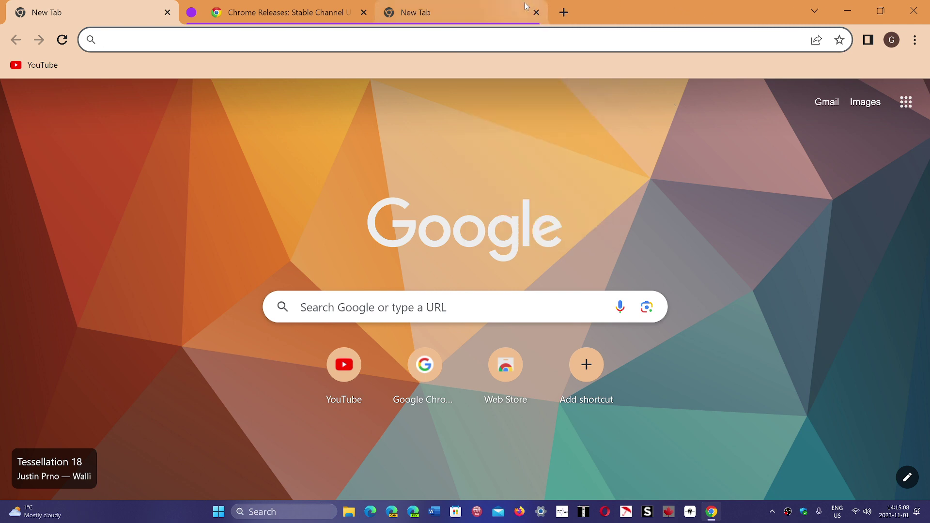
left_click(536, 13)
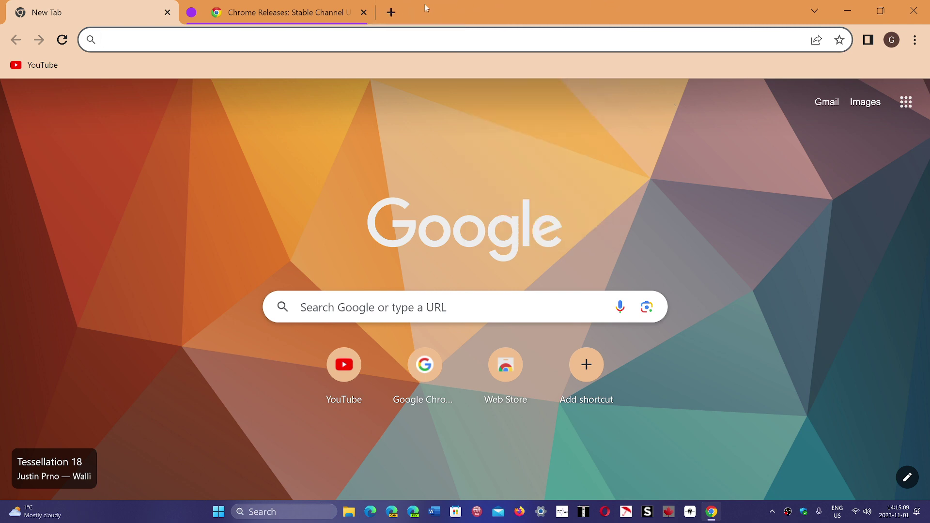
left_click(362, 12)
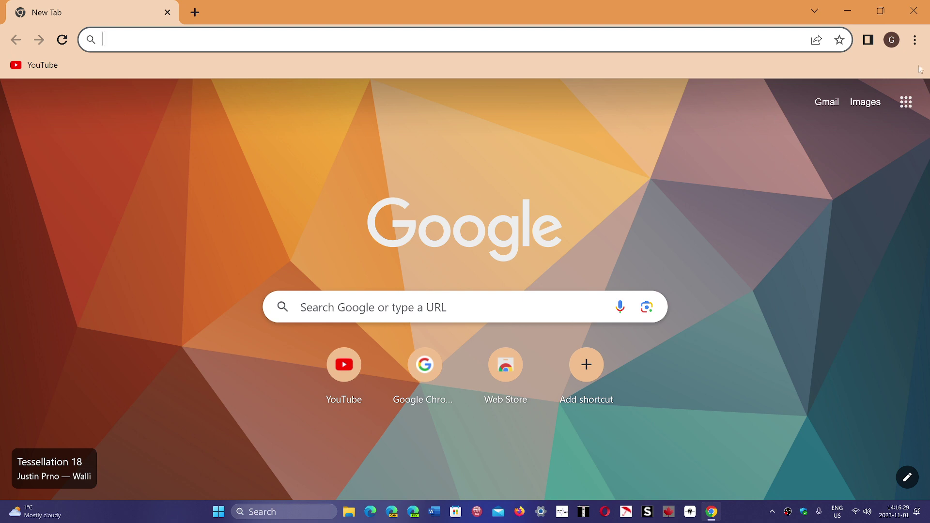
Go to Help > About Google Chrome to show version 119.0.6045.106 is up to date.
left_click(915, 40)
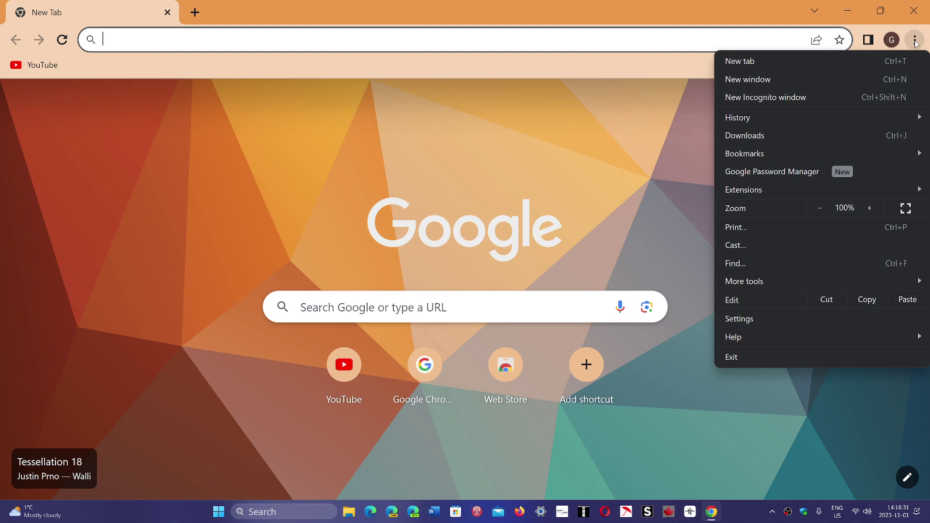
mouse_move(770, 337)
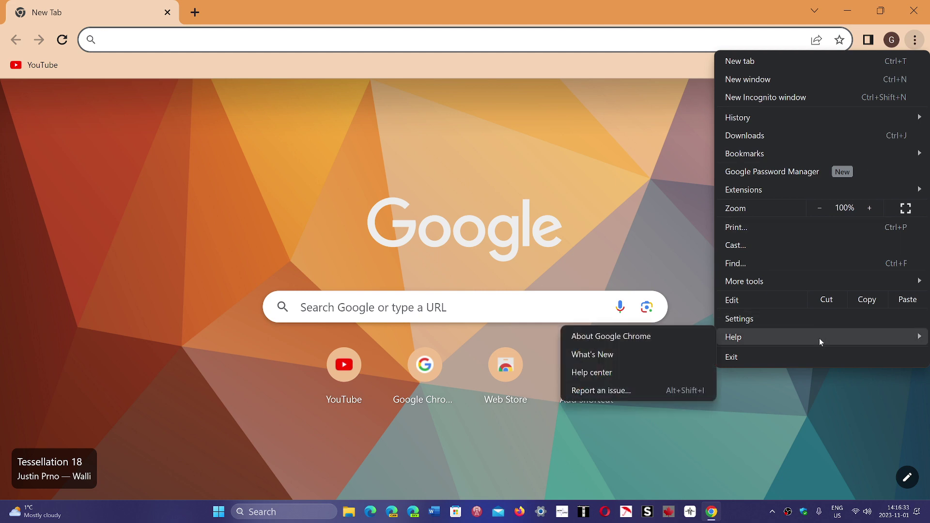
left_click(681, 340)
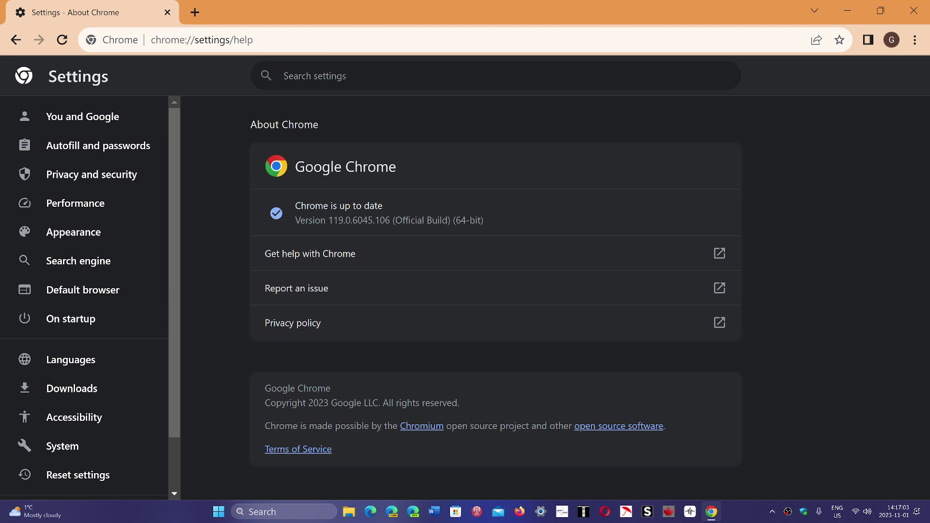
Close the Chrome window to reveal the Windows desktop wallpaper and taskbar.
left_click(915, 11)
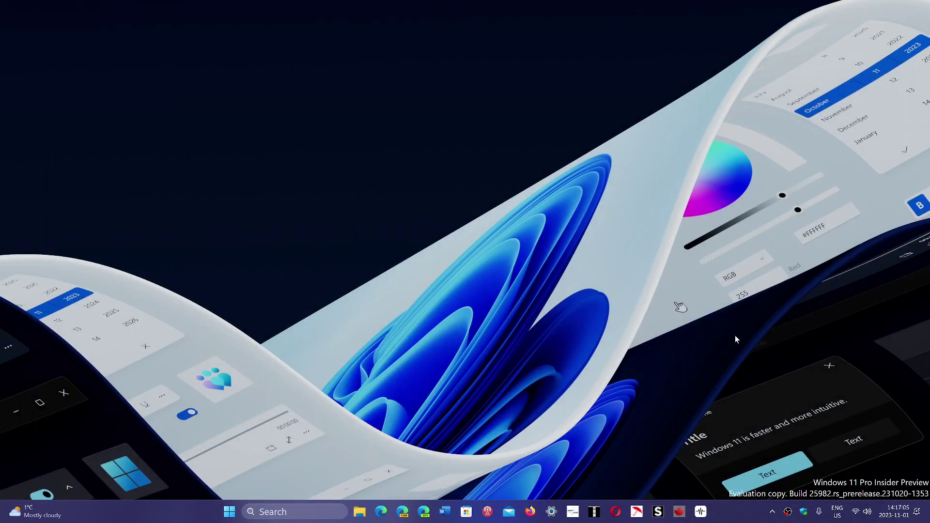